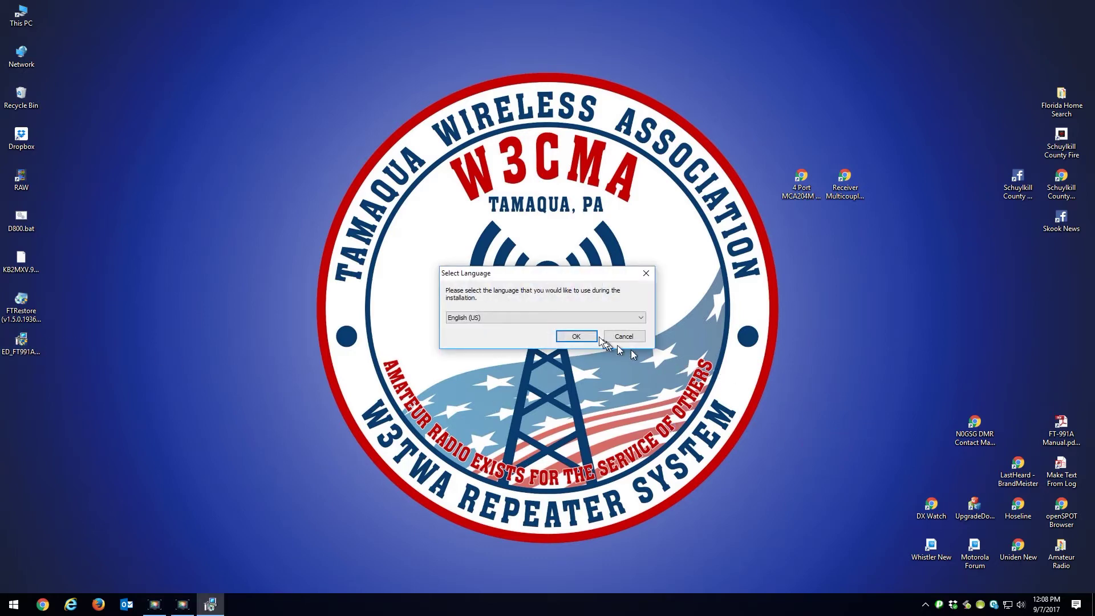
Install the Yaesu FT-991A programmer in English to C:\RT Systems V5 with a desktop shortcut.
{"action": "left_click", "coordinate": [588, 337]}
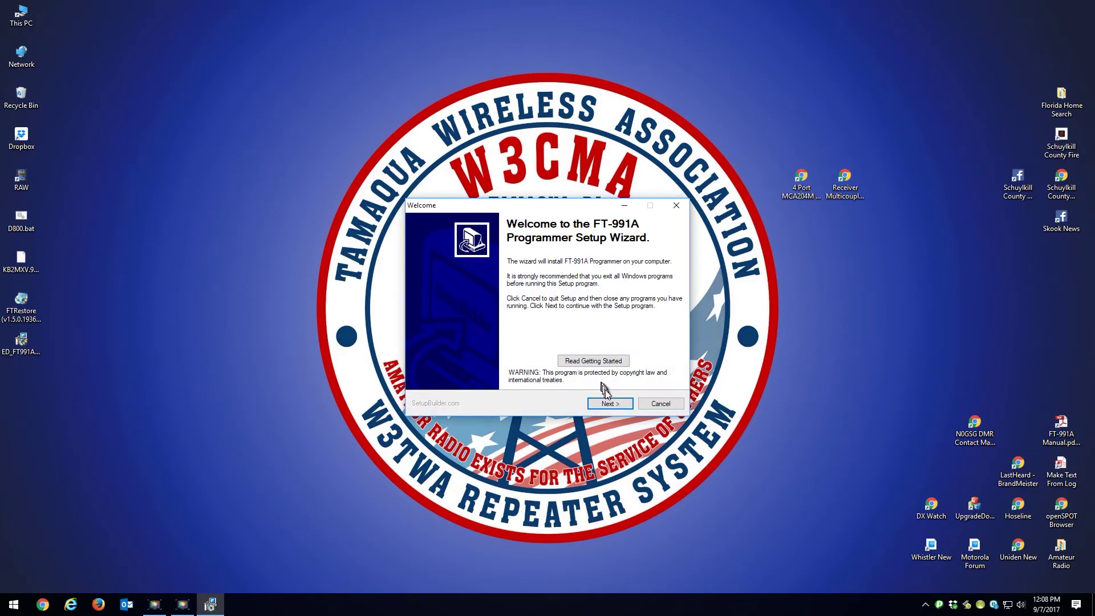
{"action": "left_click", "coordinate": [611, 403]}
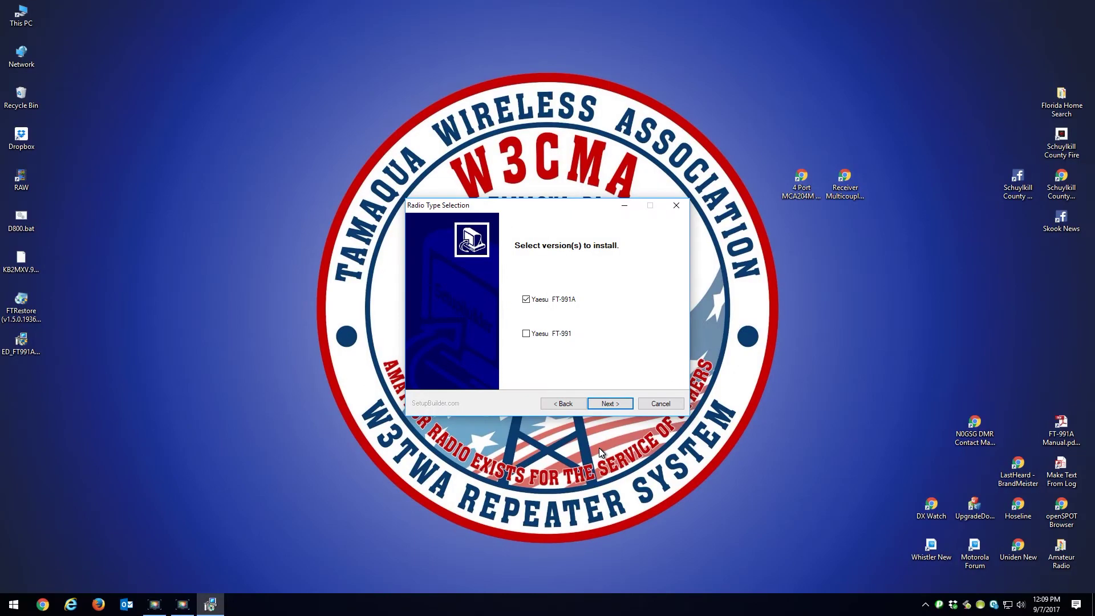
{"action": "left_click", "coordinate": [612, 406]}
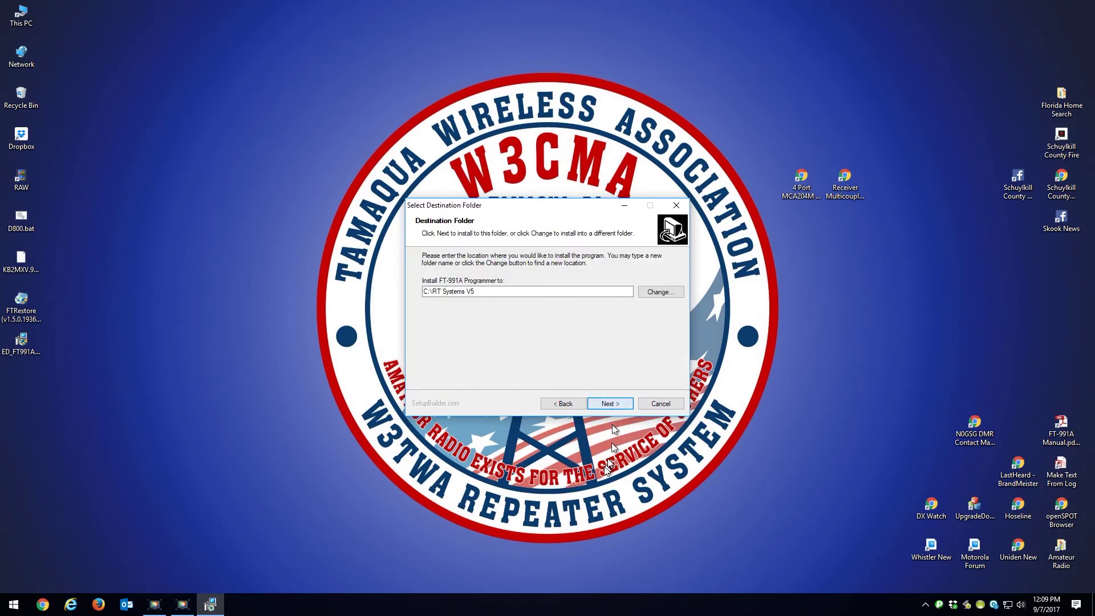
{"action": "left_click", "coordinate": [606, 405]}
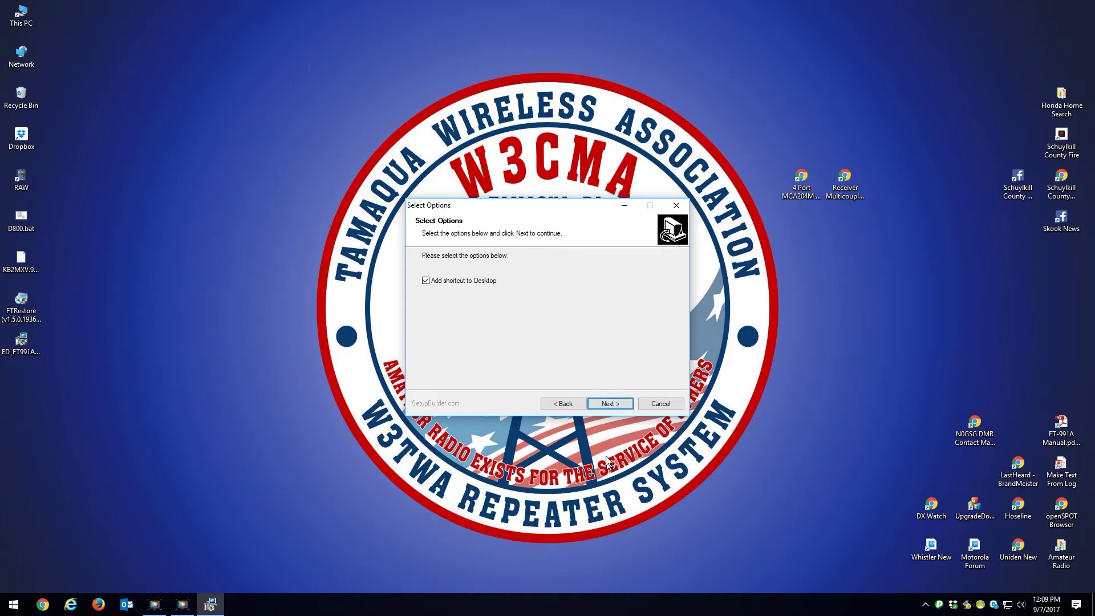
{"action": "left_click", "coordinate": [608, 405]}
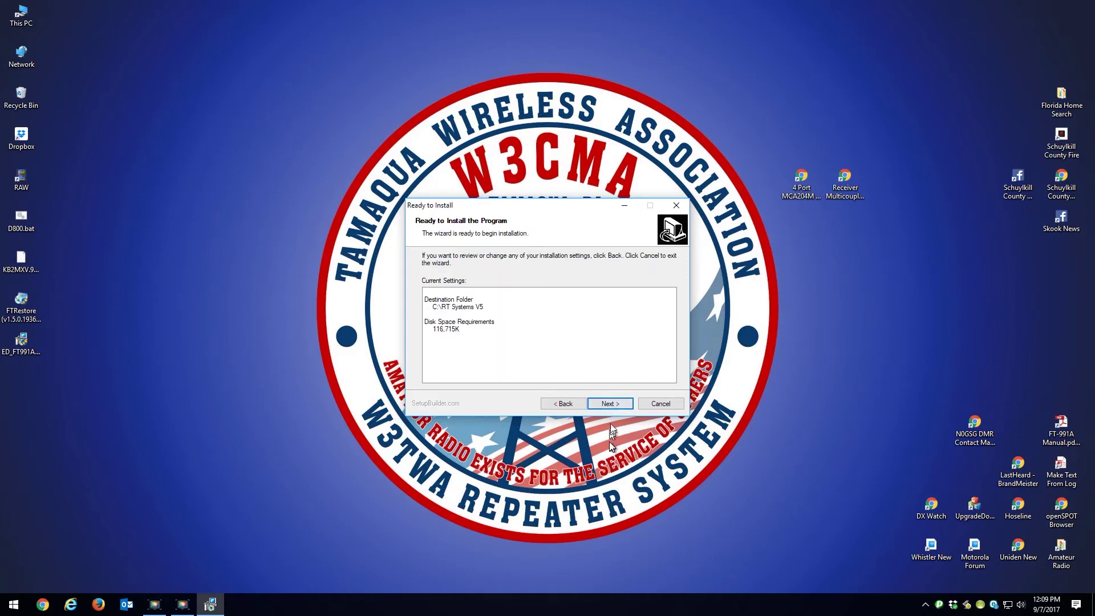
{"action": "left_click", "coordinate": [613, 405]}
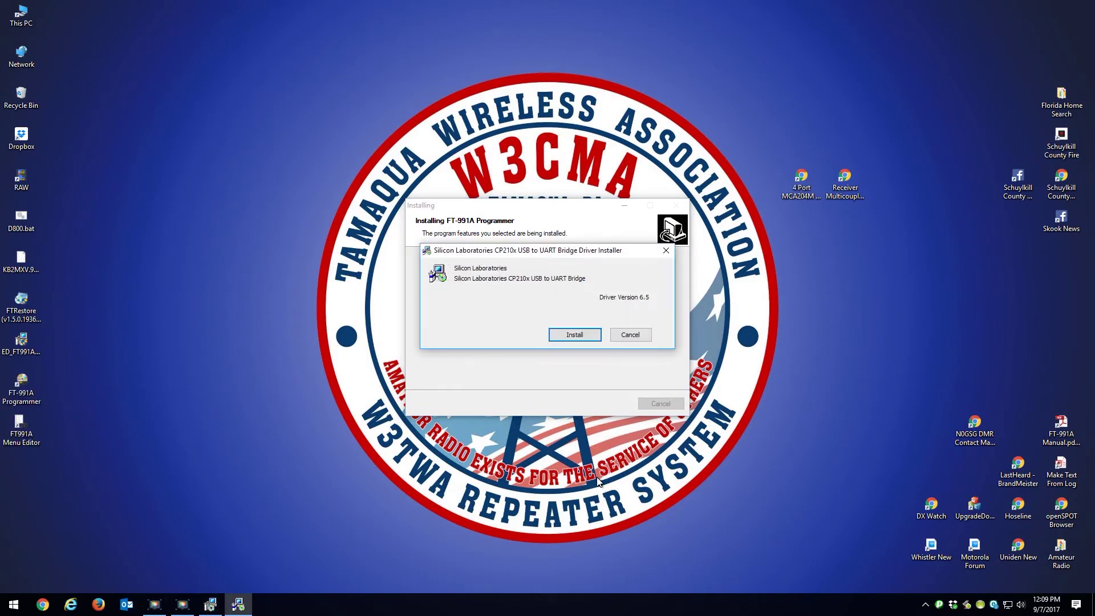
Install the CP210x USB to UART driver and finish the setup wizard.
{"action": "left_click", "coordinate": [580, 338]}
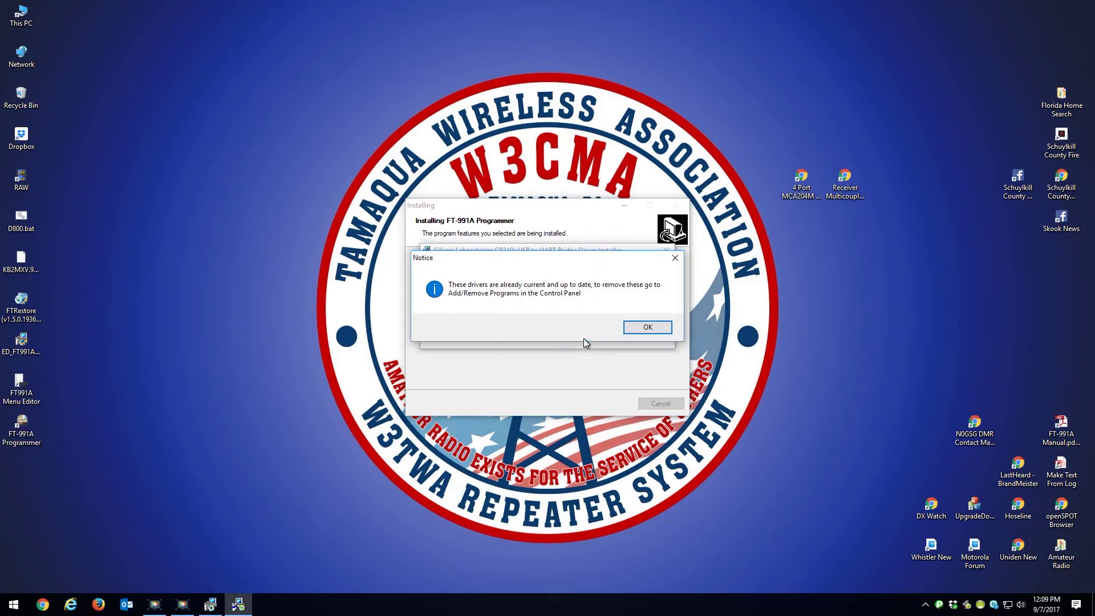
{"action": "left_click", "coordinate": [647, 328]}
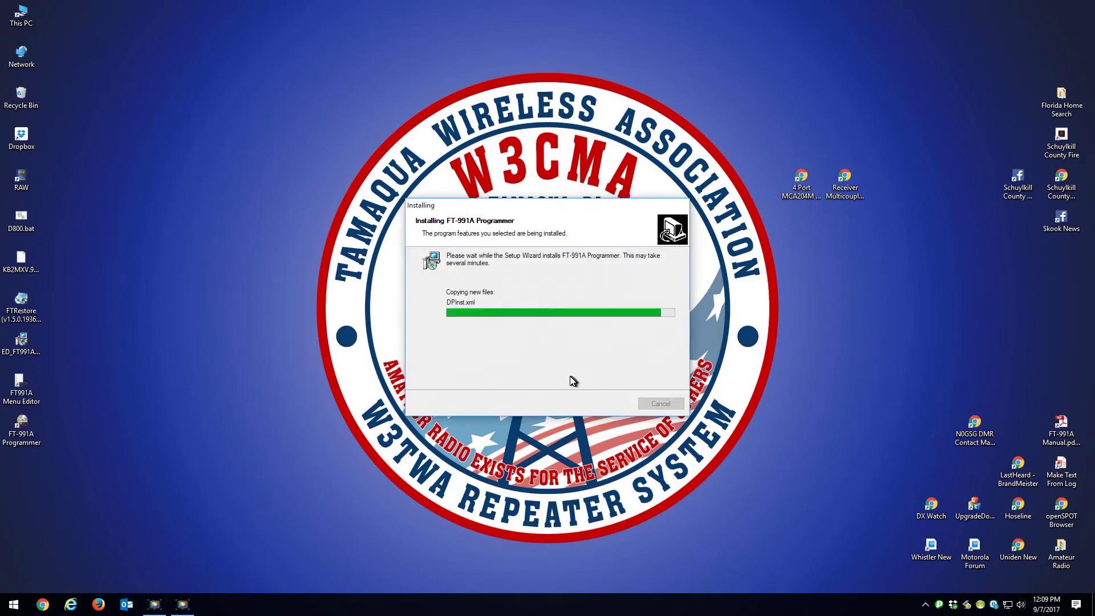
{"action": "left_click", "coordinate": [609, 404]}
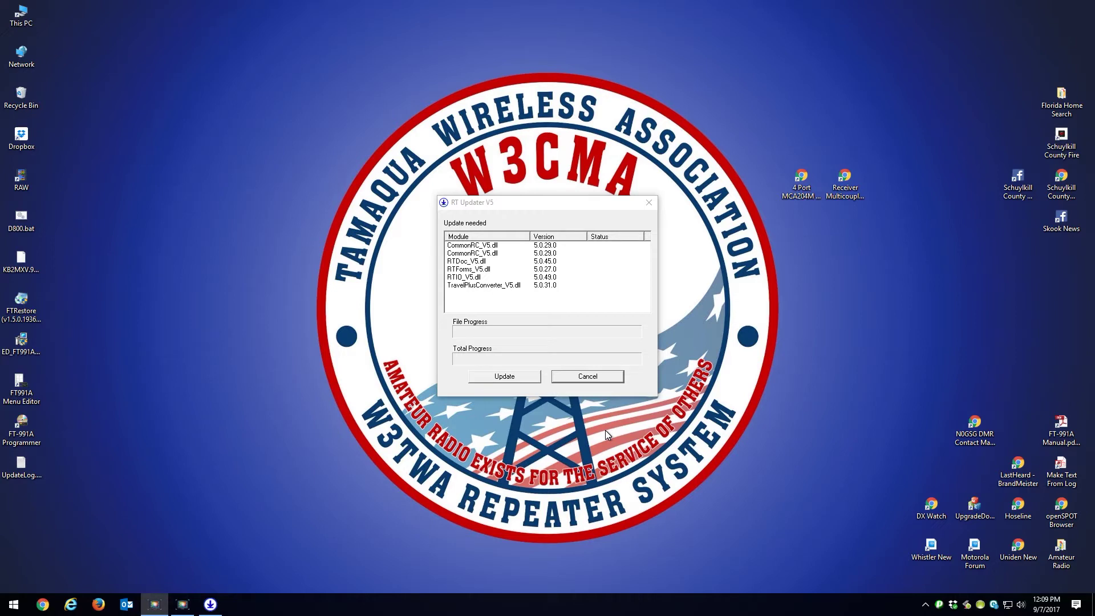
Update the module files in RT Updater V5 and launch FT-991A Programmer.
{"action": "left_click", "coordinate": [504, 377]}
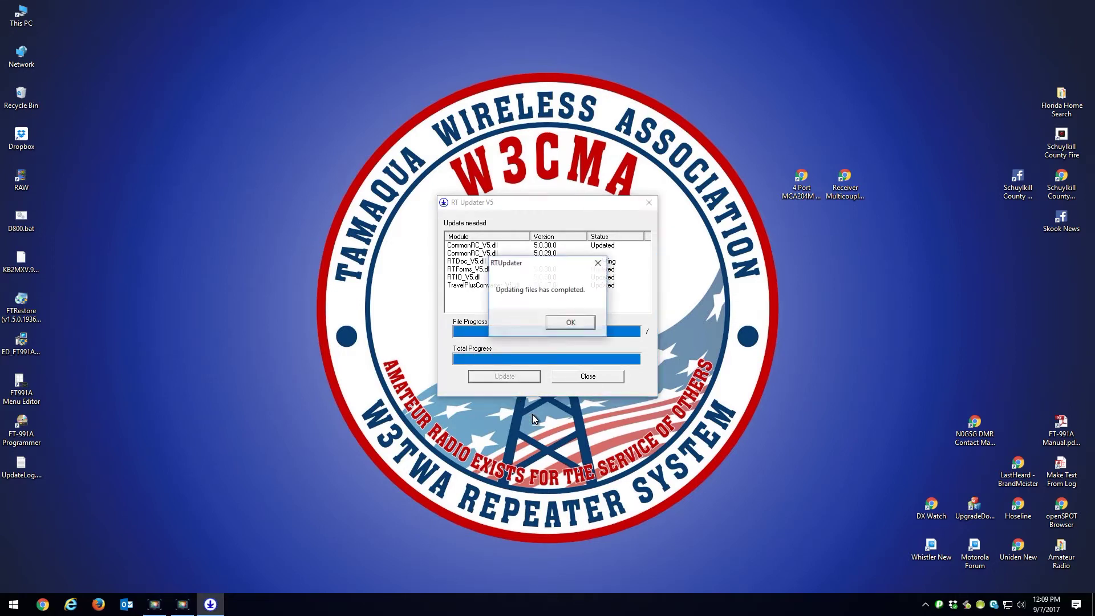
{"action": "left_click", "coordinate": [570, 322]}
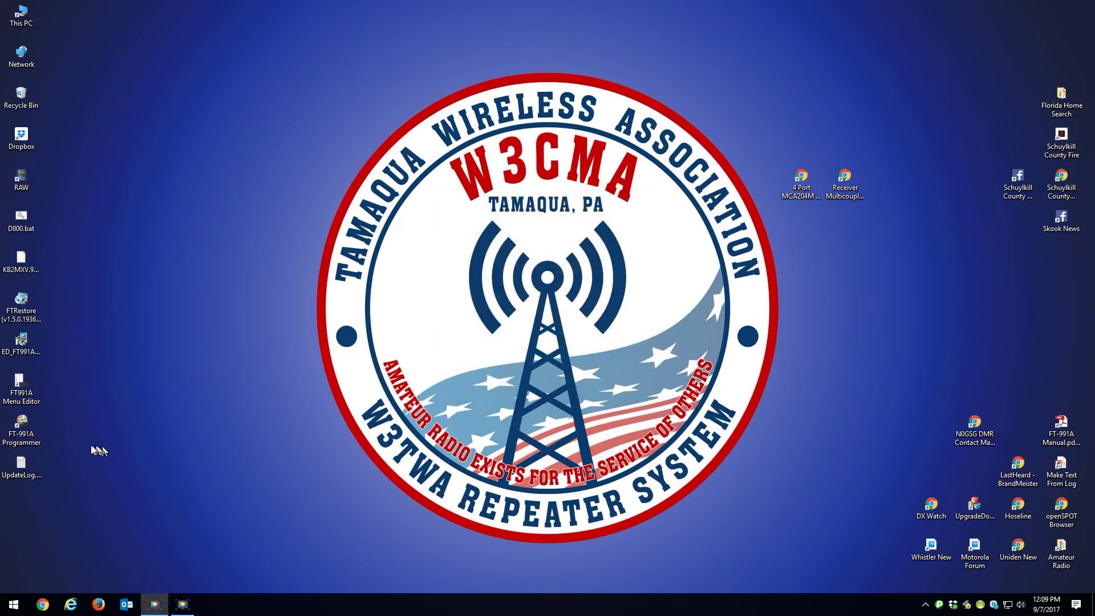
{"action": "double_click", "coordinate": [24, 424]}
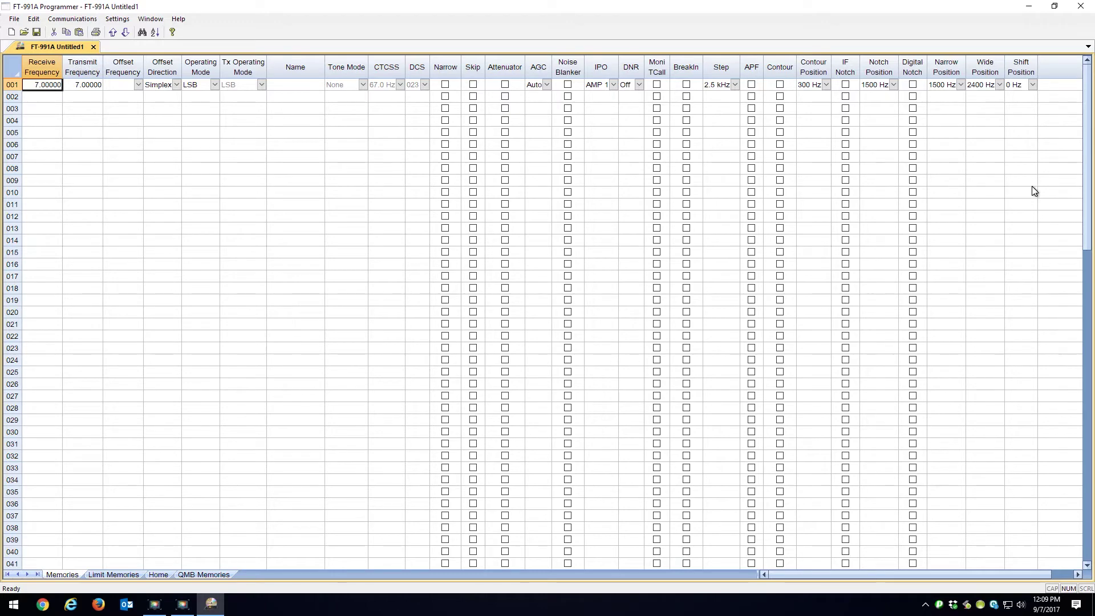
Read the memory channels and menus from the radio via Communications > Get Data From Radio.
{"action": "left_click", "coordinate": [73, 20]}
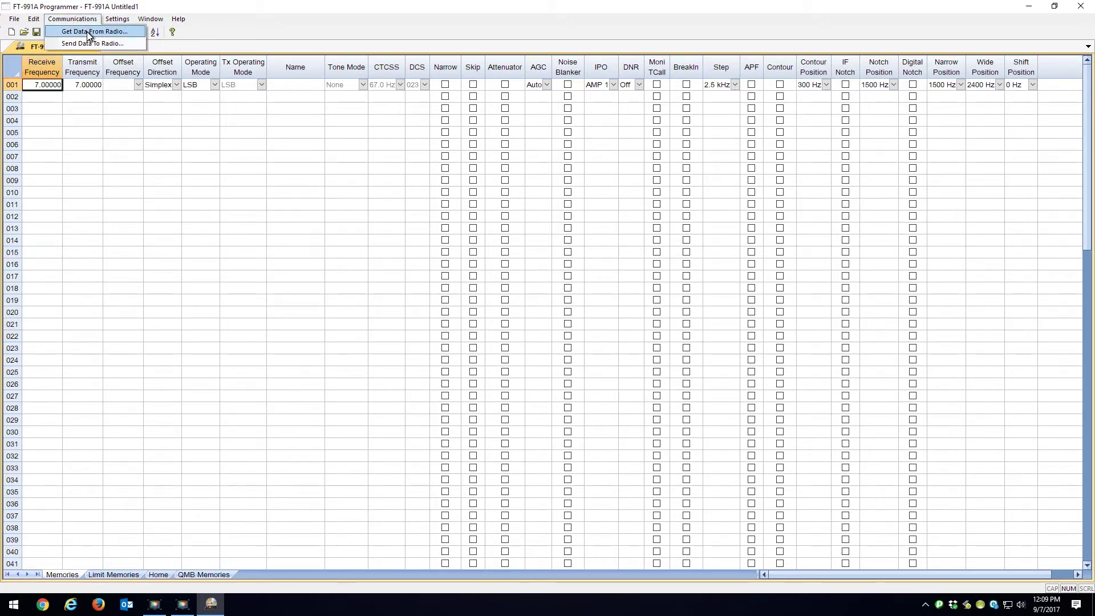
{"action": "left_click", "coordinate": [86, 31]}
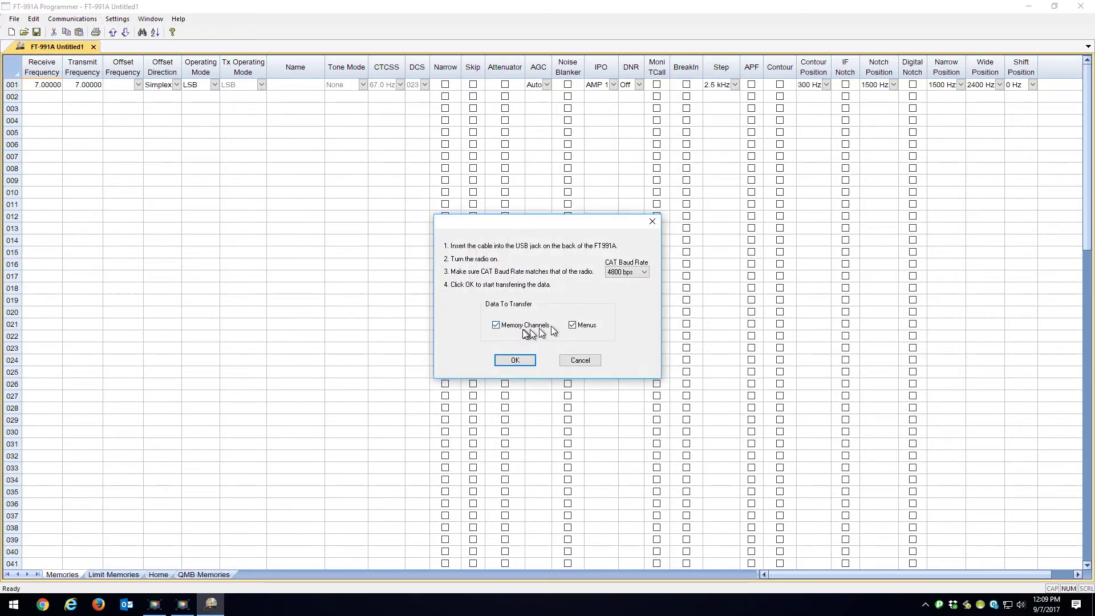
{"action": "left_click", "coordinate": [515, 364]}
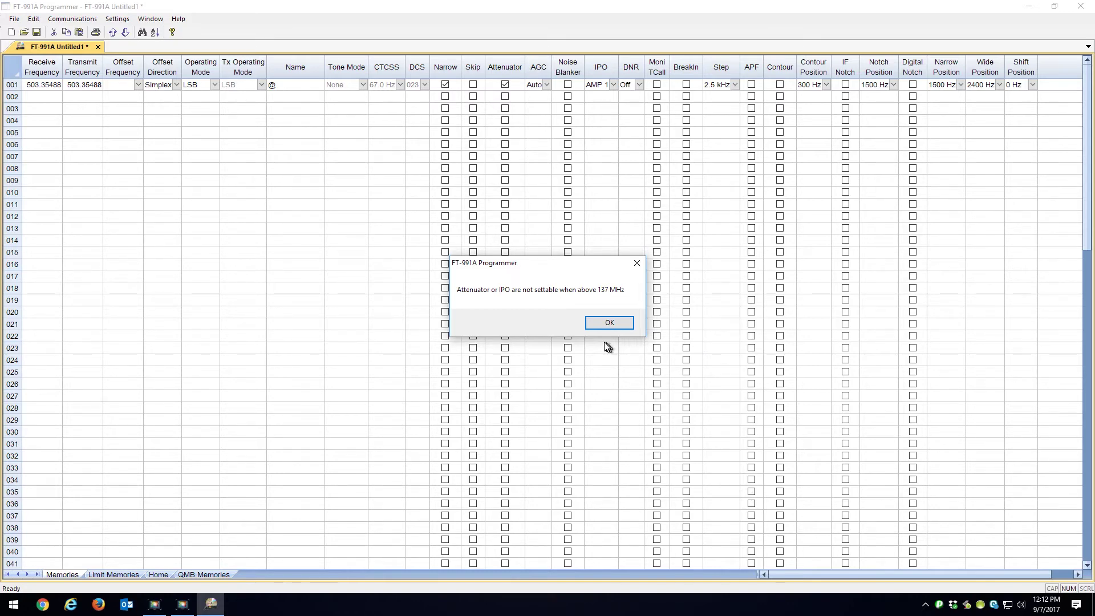
Dismiss every 'Attenuator or IPO are not settable' warning to reveal the memory grid.
{"action": "left_click", "coordinate": [610, 323]}
{"action": "left_click", "coordinate": [607, 324]}
{"action": "left_click", "coordinate": [609, 325]}
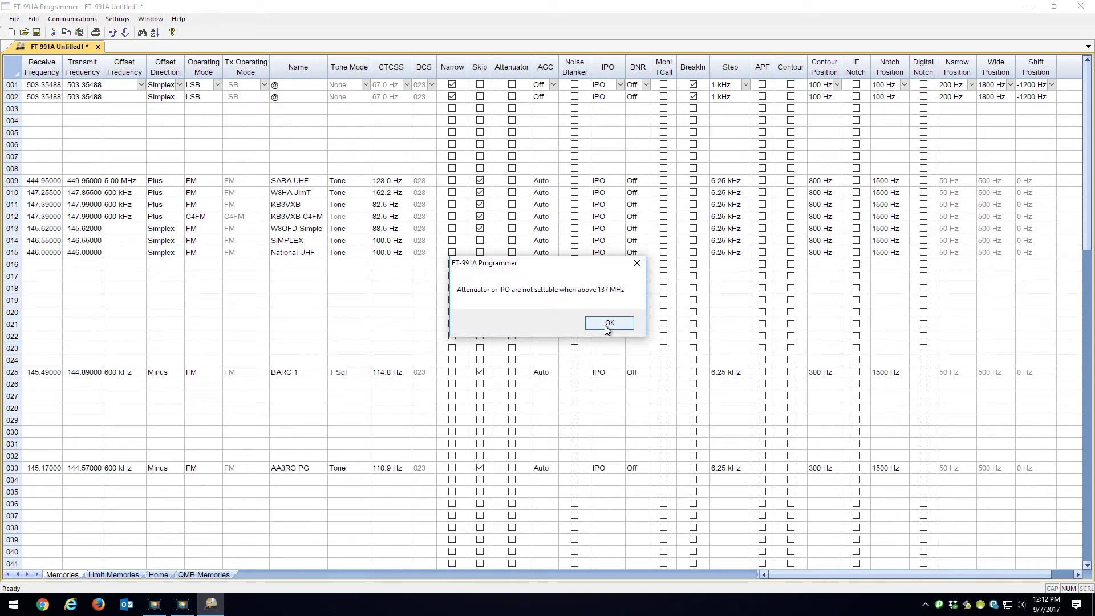
{"action": "left_click", "coordinate": [609, 324]}
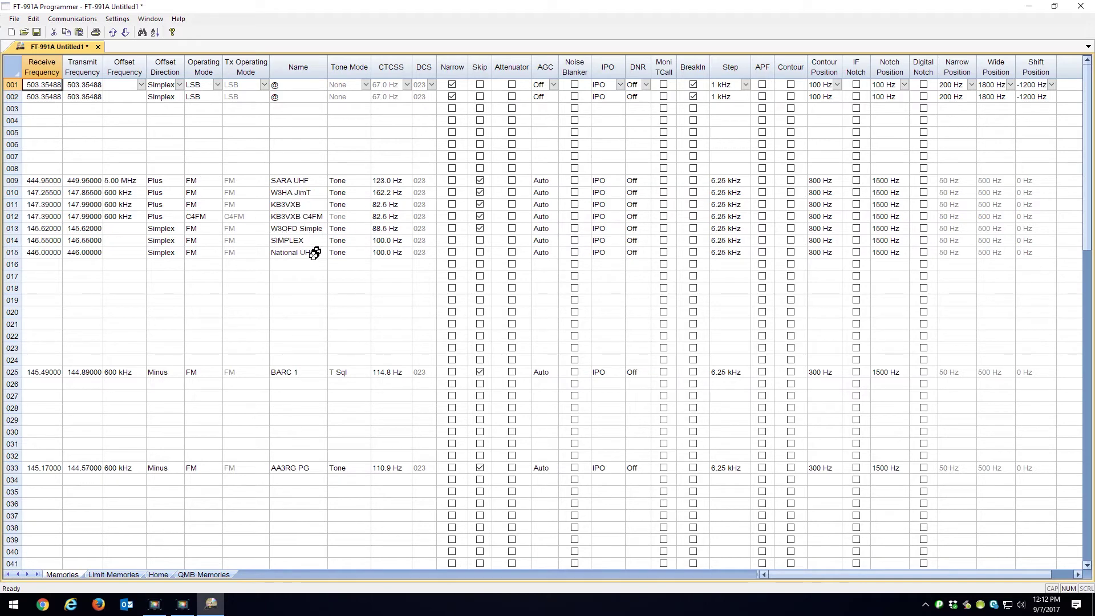
{"action": "scroll", "coordinate": [314, 255], "scroll_direction": "down", "scroll_amount": 1}
{"action": "scroll", "coordinate": [314, 255], "scroll_direction": "down", "scroll_amount": 3}
{"action": "scroll", "coordinate": [313, 255], "scroll_direction": "down", "scroll_amount": 3}
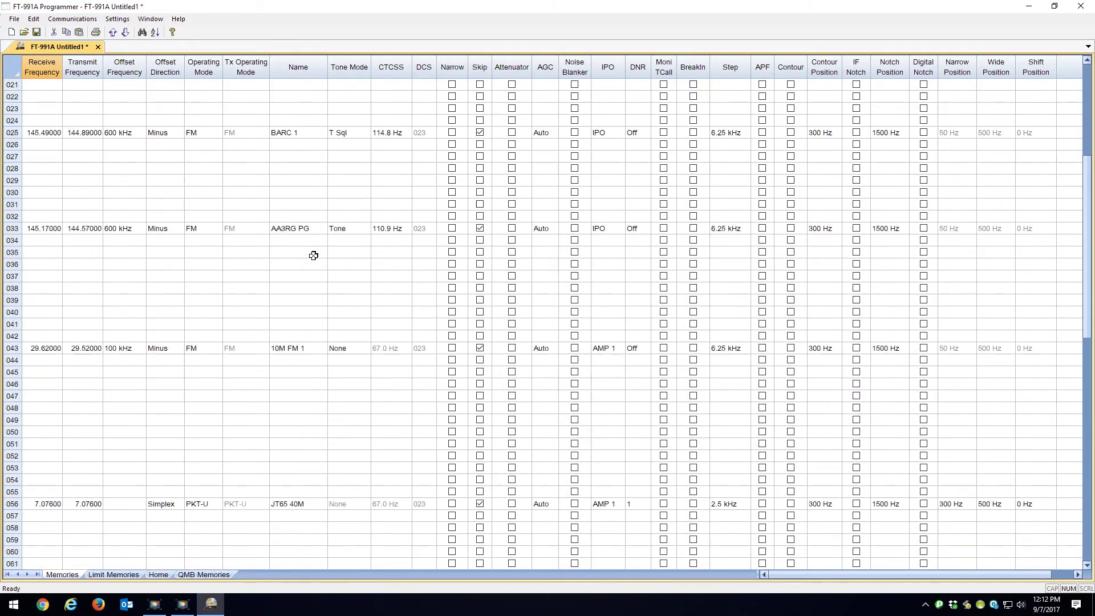
{"action": "scroll", "coordinate": [313, 255], "scroll_direction": "down", "scroll_amount": 2}
{"action": "scroll", "coordinate": [313, 255], "scroll_direction": "down", "scroll_amount": 1}
{"action": "scroll", "coordinate": [313, 256], "scroll_direction": "down", "scroll_amount": 4}
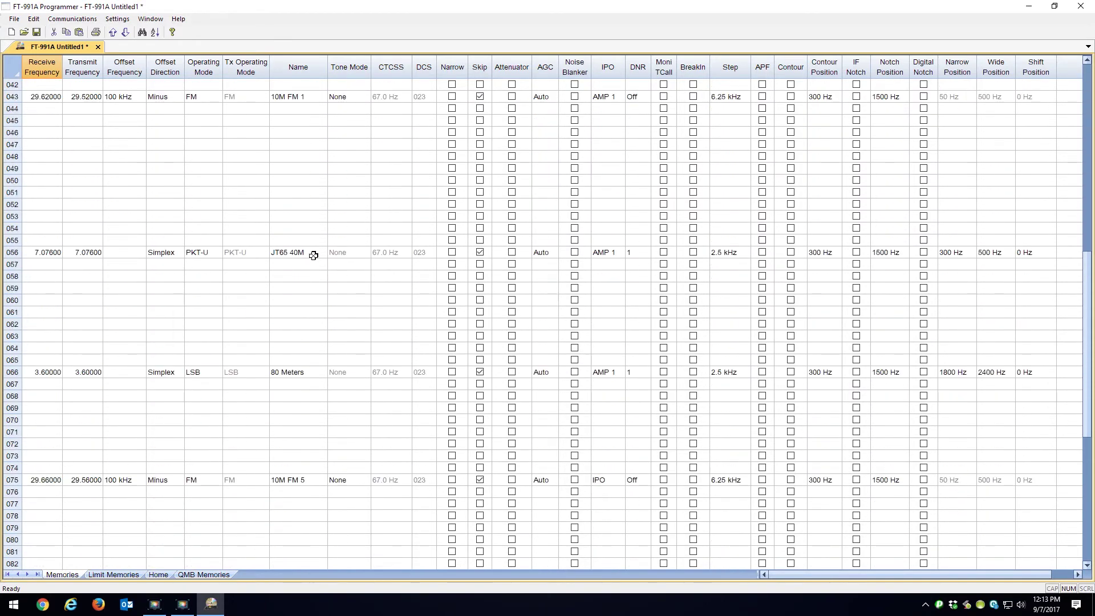
{"action": "scroll", "coordinate": [313, 255], "scroll_direction": "down", "scroll_amount": 3}
{"action": "scroll", "coordinate": [314, 255], "scroll_direction": "down", "scroll_amount": 3}
{"action": "scroll", "coordinate": [314, 255], "scroll_direction": "down", "scroll_amount": 2}
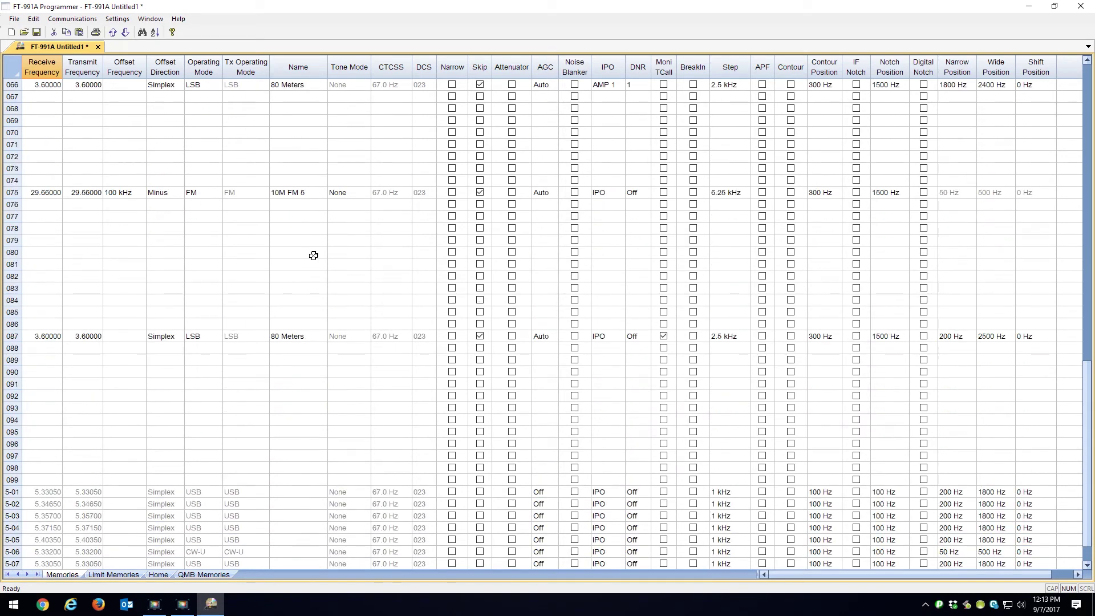
{"action": "scroll", "coordinate": [314, 255], "scroll_direction": "up", "scroll_amount": 3}
{"action": "scroll", "coordinate": [314, 256], "scroll_direction": "up", "scroll_amount": 3}
{"action": "scroll", "coordinate": [313, 255], "scroll_direction": "up", "scroll_amount": 4}
{"action": "scroll", "coordinate": [313, 255], "scroll_direction": "up", "scroll_amount": 2}
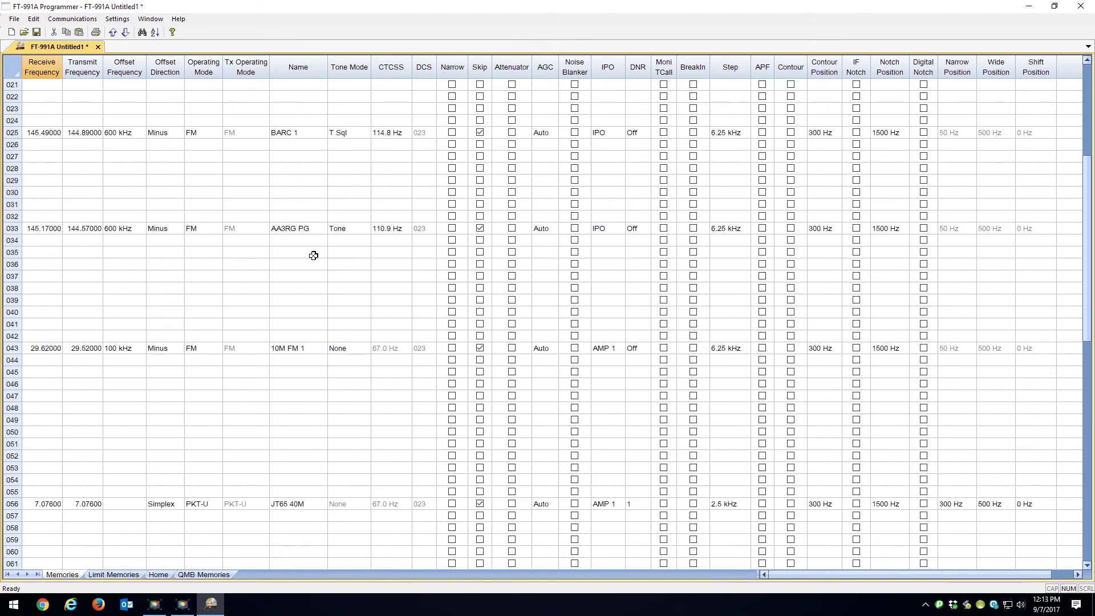
{"action": "scroll", "coordinate": [314, 255], "scroll_direction": "up", "scroll_amount": 3}
{"action": "scroll", "coordinate": [313, 255], "scroll_direction": "up", "scroll_amount": 3}
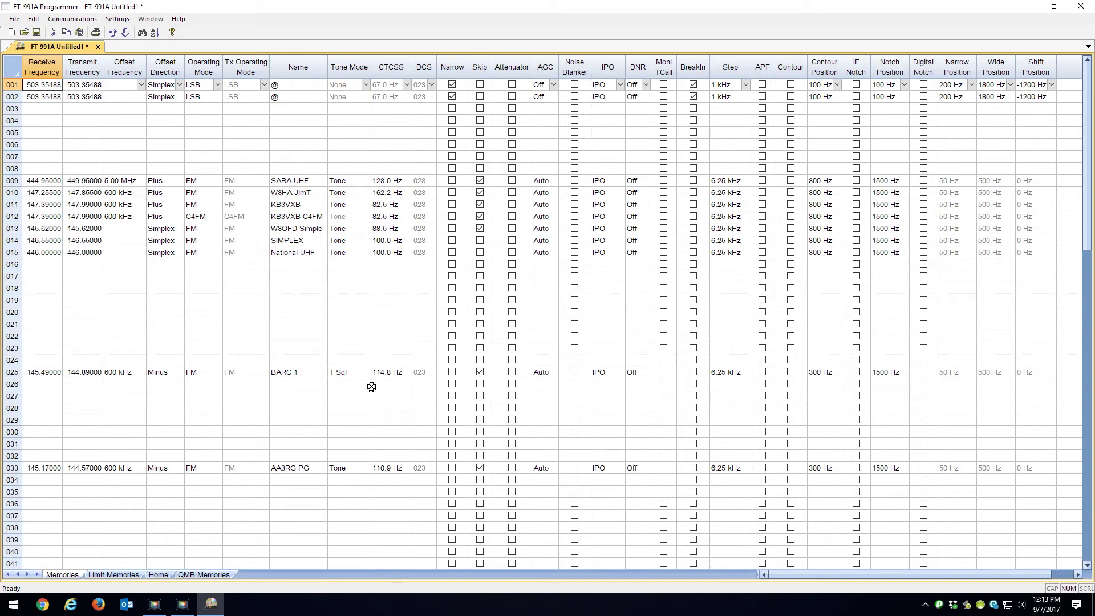
Attempt to open FT991A.dat from the Yaesu FT-991A Programmer folder as All Files and dismiss the error.
{"action": "left_click", "coordinate": [24, 32]}
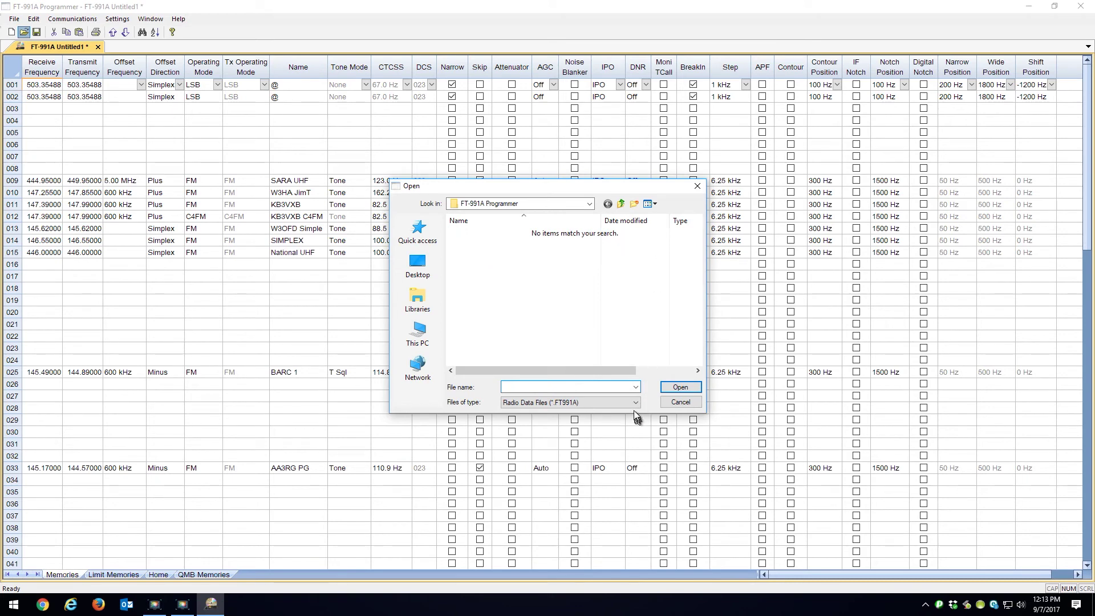
{"action": "left_click", "coordinate": [633, 403]}
{"action": "left_click", "coordinate": [569, 424]}
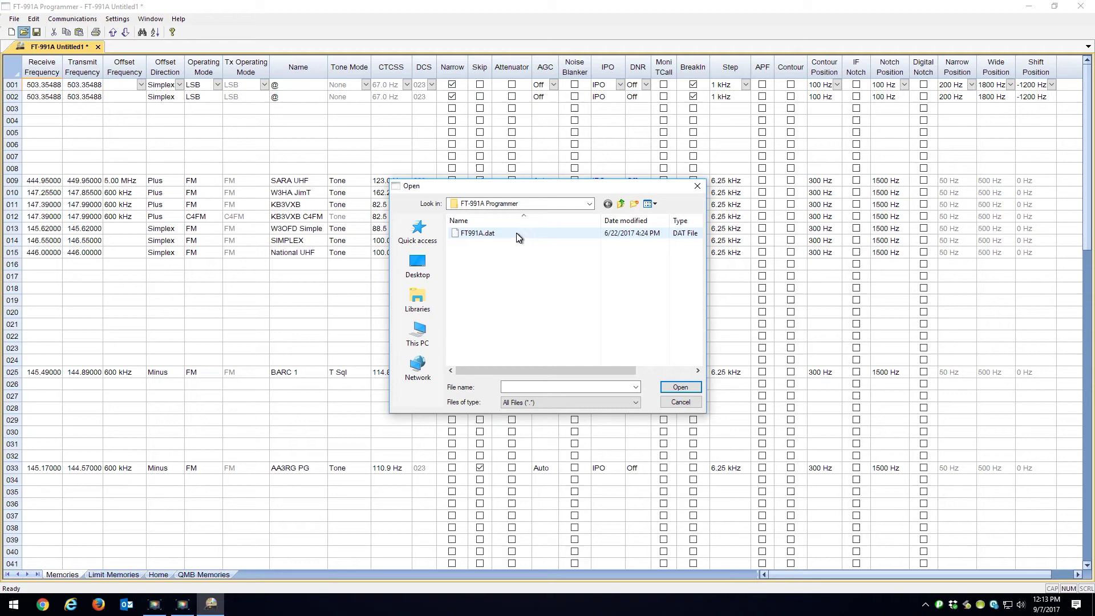
{"action": "left_click", "coordinate": [621, 203]}
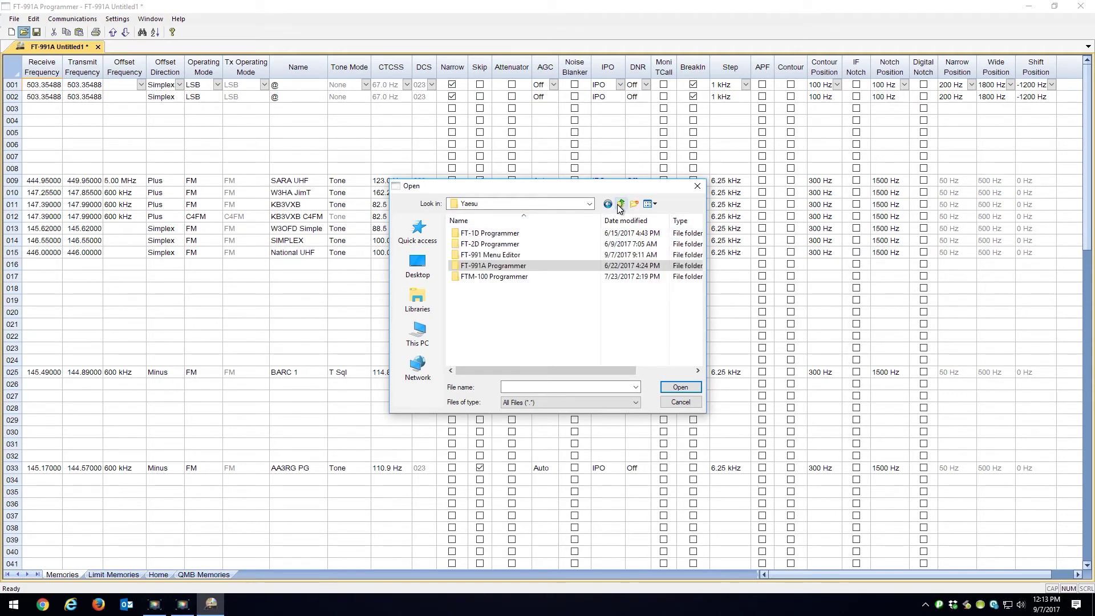
{"action": "left_click", "coordinate": [513, 266]}
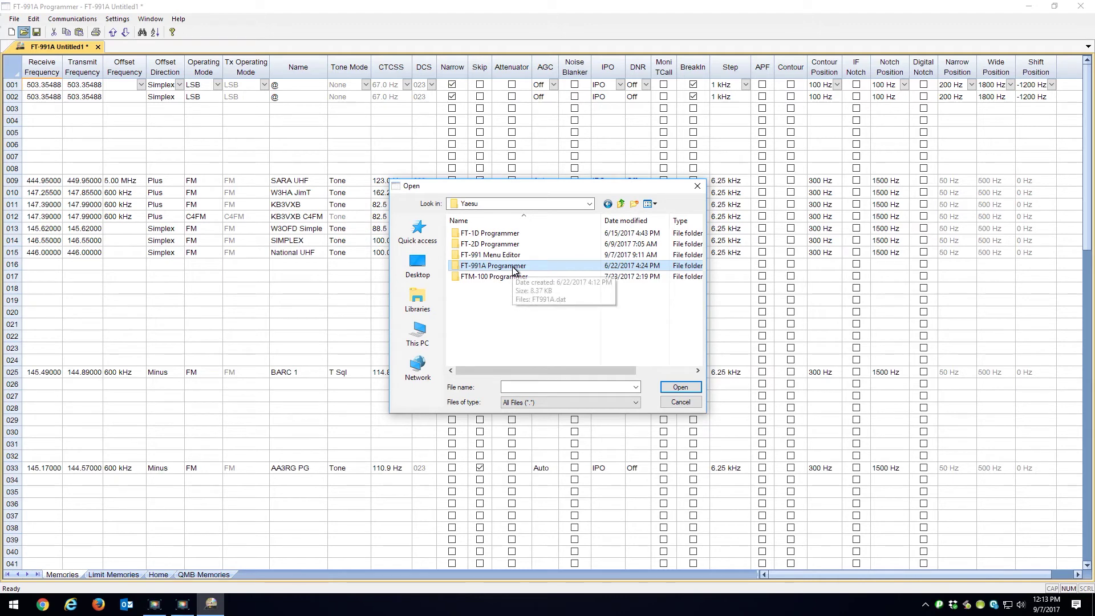
{"action": "double_click", "coordinate": [516, 270]}
{"action": "left_click", "coordinate": [501, 234]}
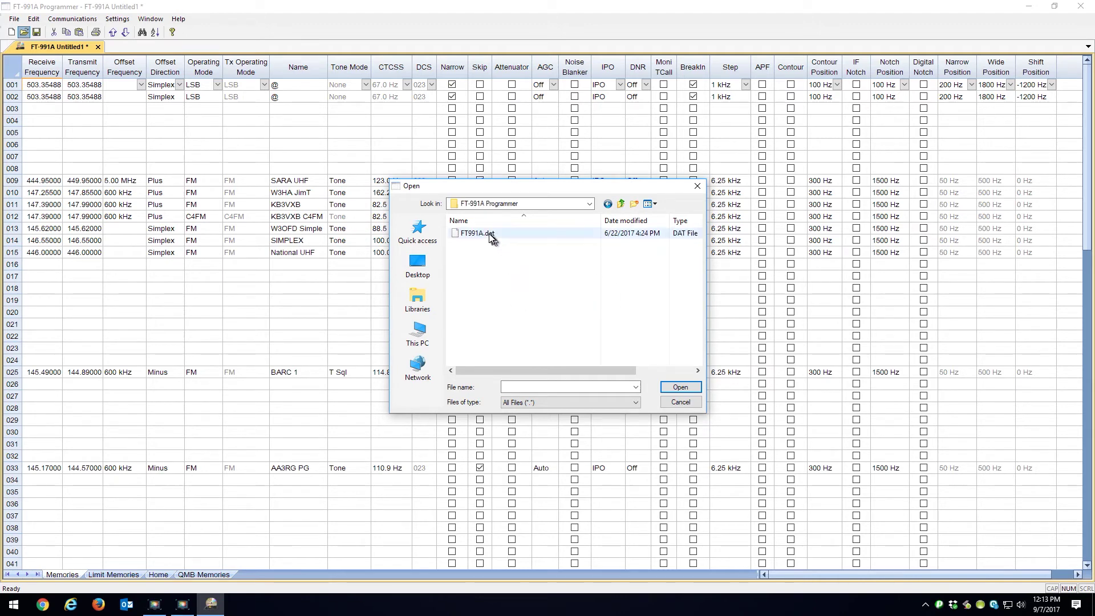
{"action": "left_click", "coordinate": [678, 391]}
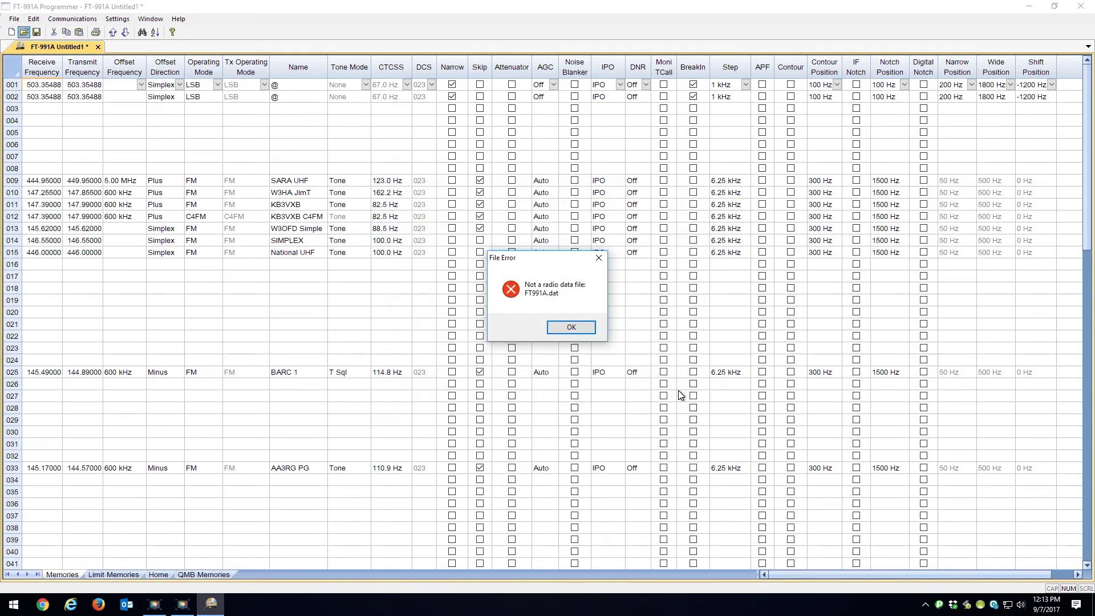
{"action": "left_click", "coordinate": [583, 327]}
Open KB2MXV.FT991A from Desktop > Amateur Radio > RT Systems > FT-991A in a new tab.
{"action": "left_click", "coordinate": [13, 32]}
{"action": "left_click", "coordinate": [24, 33]}
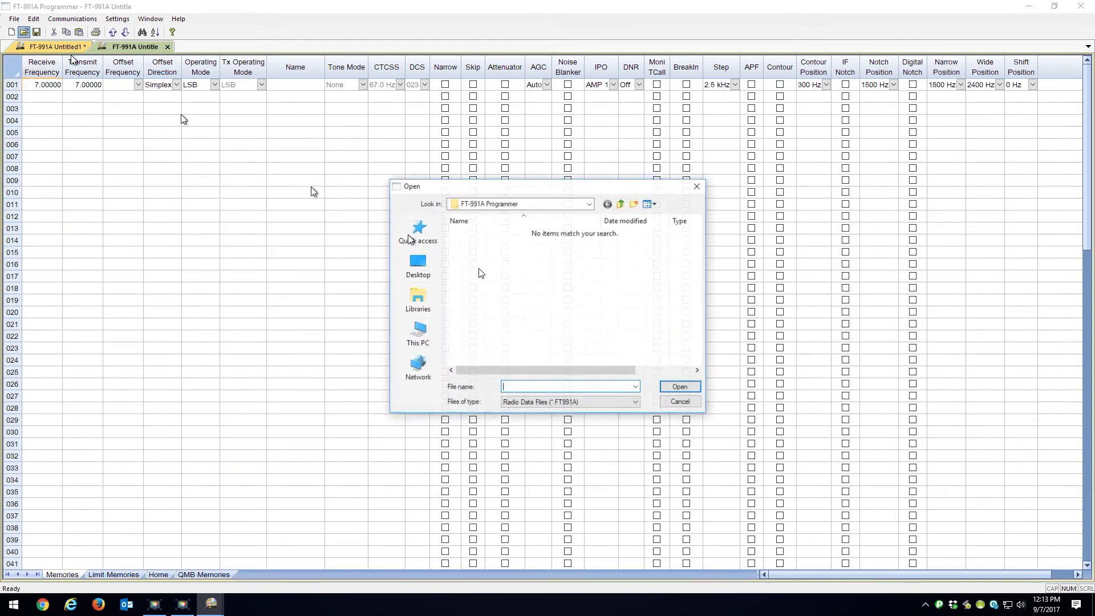
{"action": "left_click", "coordinate": [621, 204]}
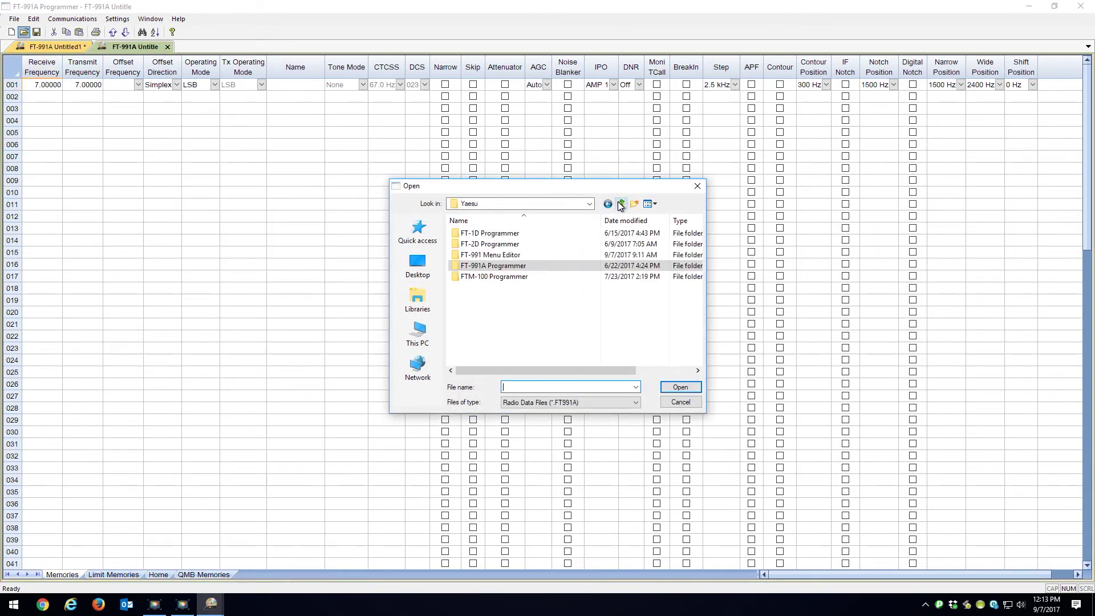
{"action": "left_click", "coordinate": [620, 205]}
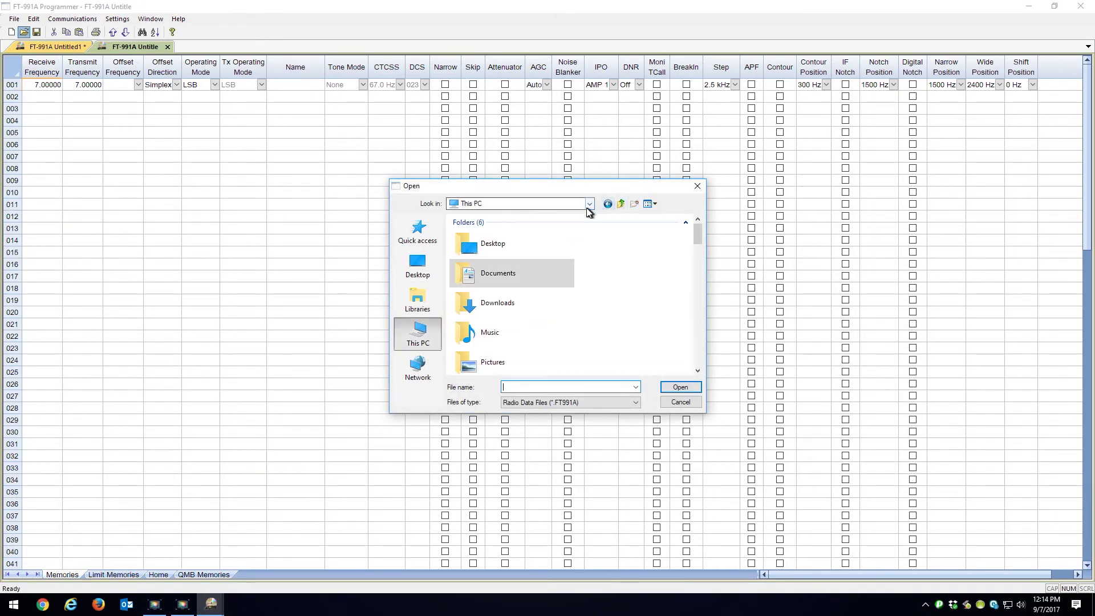
{"action": "scroll", "coordinate": [645, 283], "scroll_direction": "down", "scroll_amount": 3}
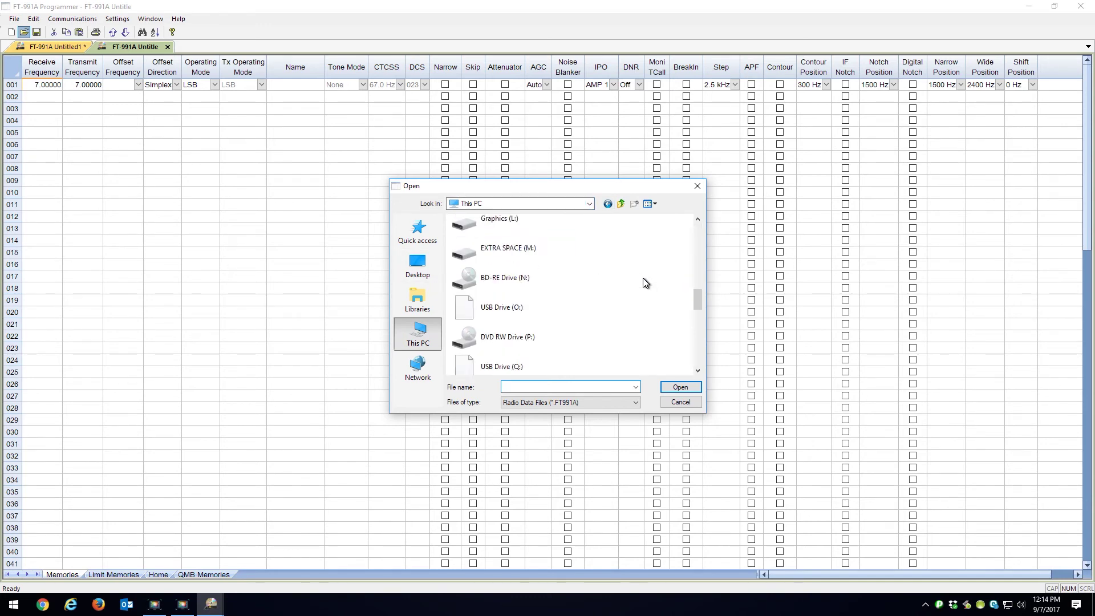
{"action": "scroll", "coordinate": [645, 282], "scroll_direction": "up", "scroll_amount": 3}
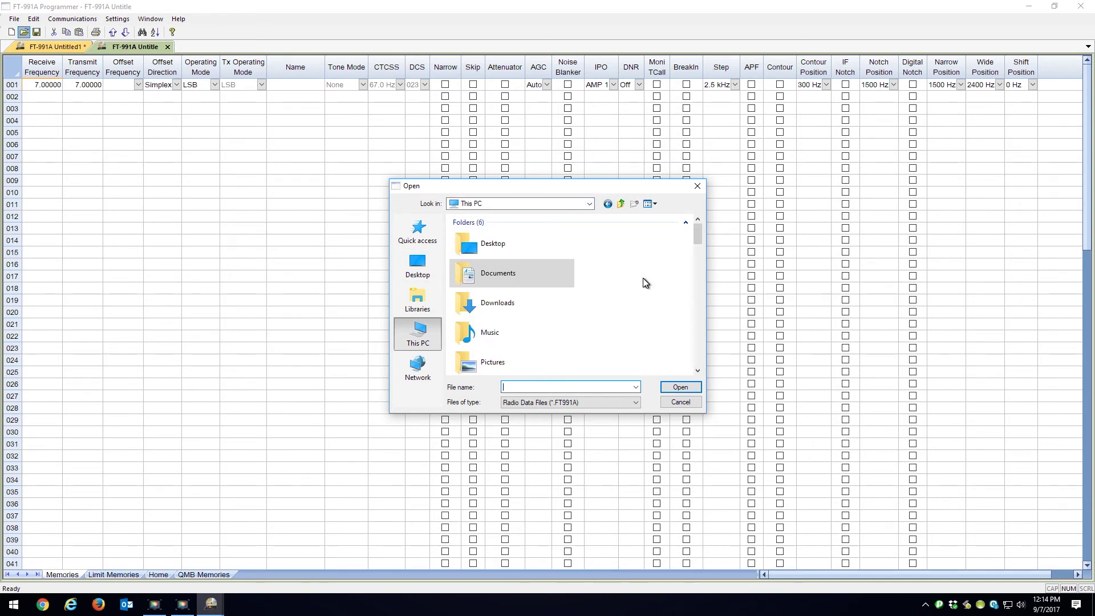
{"action": "double_click", "coordinate": [518, 246]}
{"action": "double_click", "coordinate": [518, 245]}
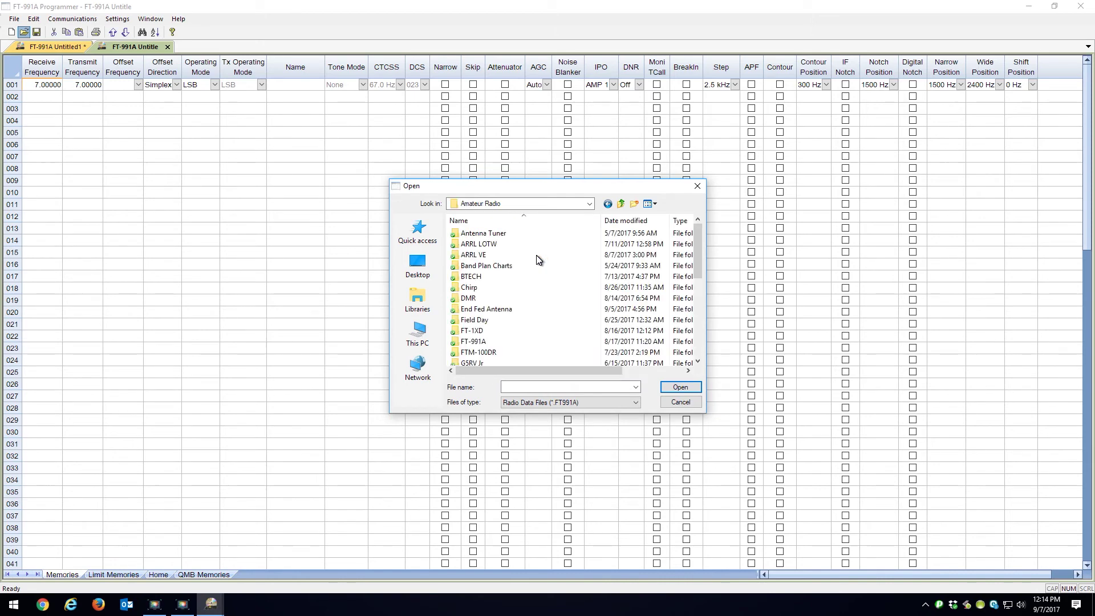
{"action": "scroll", "coordinate": [542, 258], "scroll_direction": "down", "scroll_amount": 3}
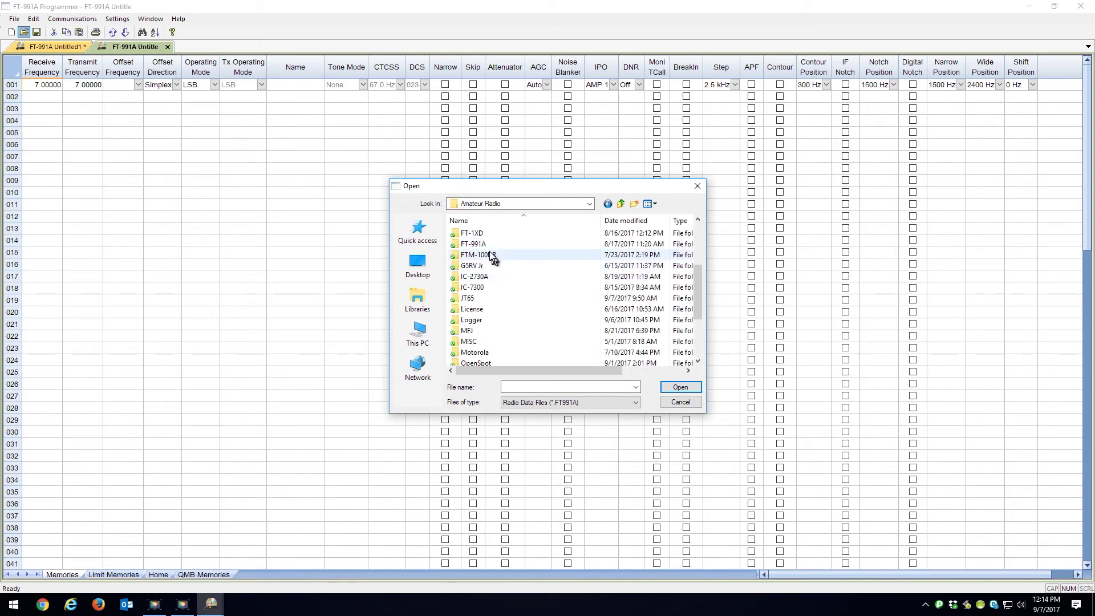
{"action": "scroll", "coordinate": [587, 351], "scroll_direction": "down", "scroll_amount": 3}
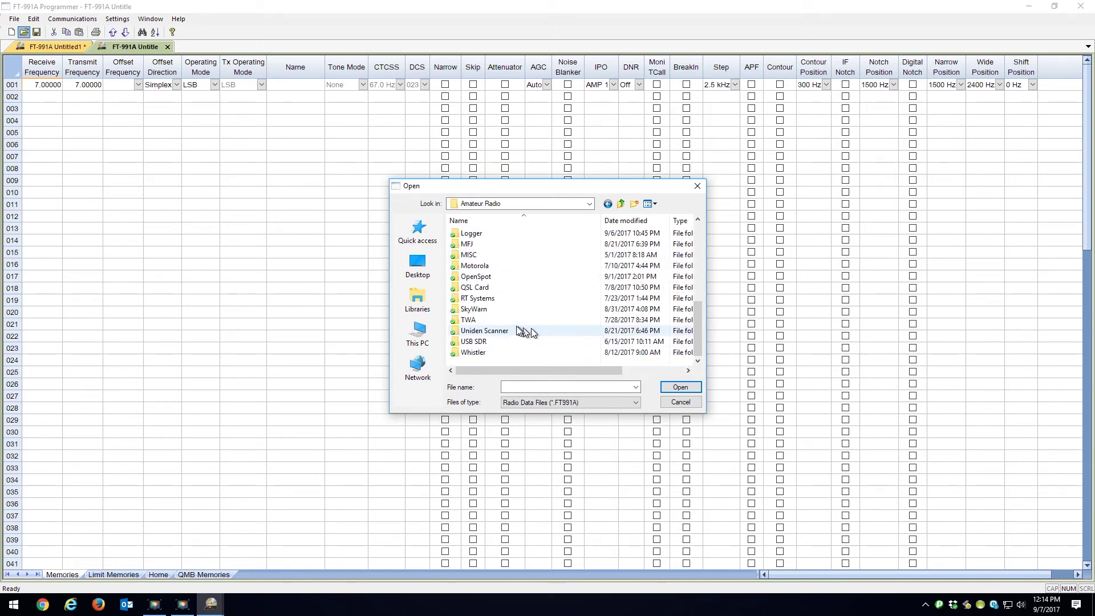
{"action": "double_click", "coordinate": [478, 298]}
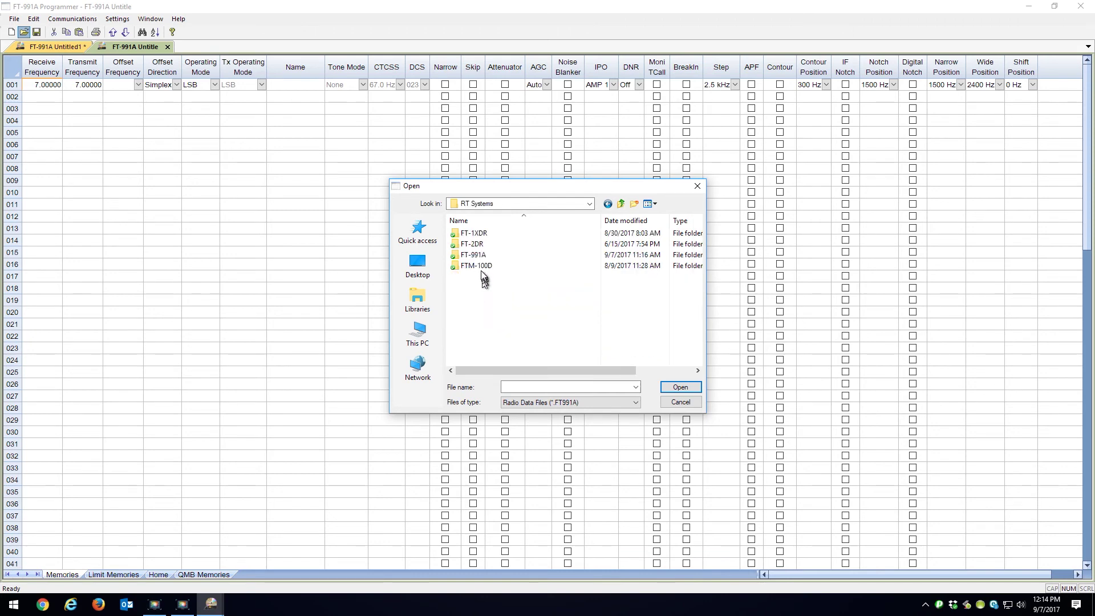
{"action": "double_click", "coordinate": [474, 255]}
{"action": "left_click", "coordinate": [484, 234]}
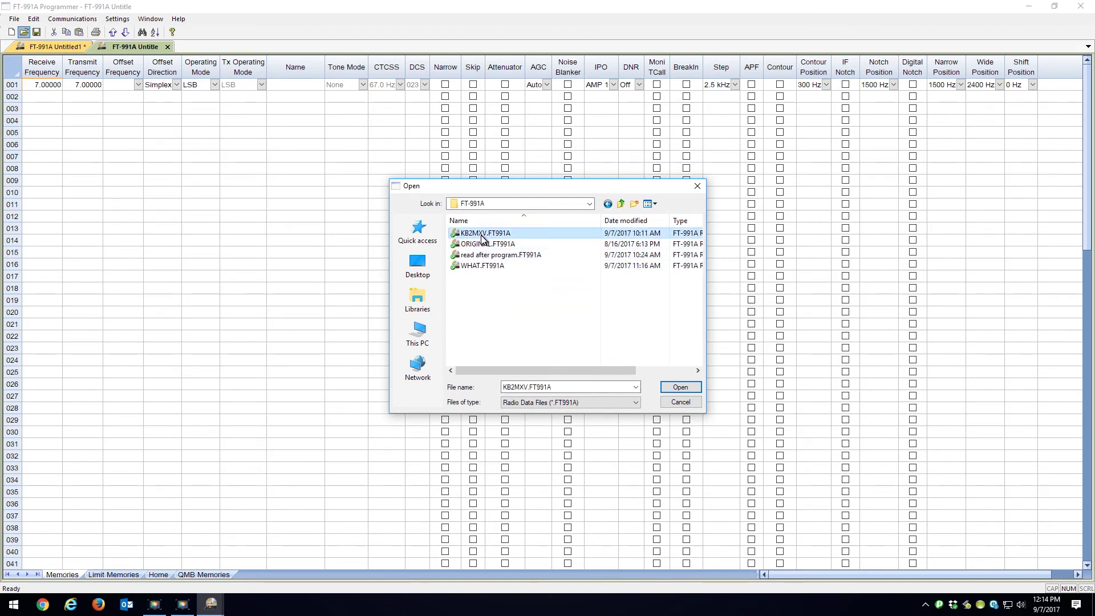
{"action": "left_click", "coordinate": [680, 387]}
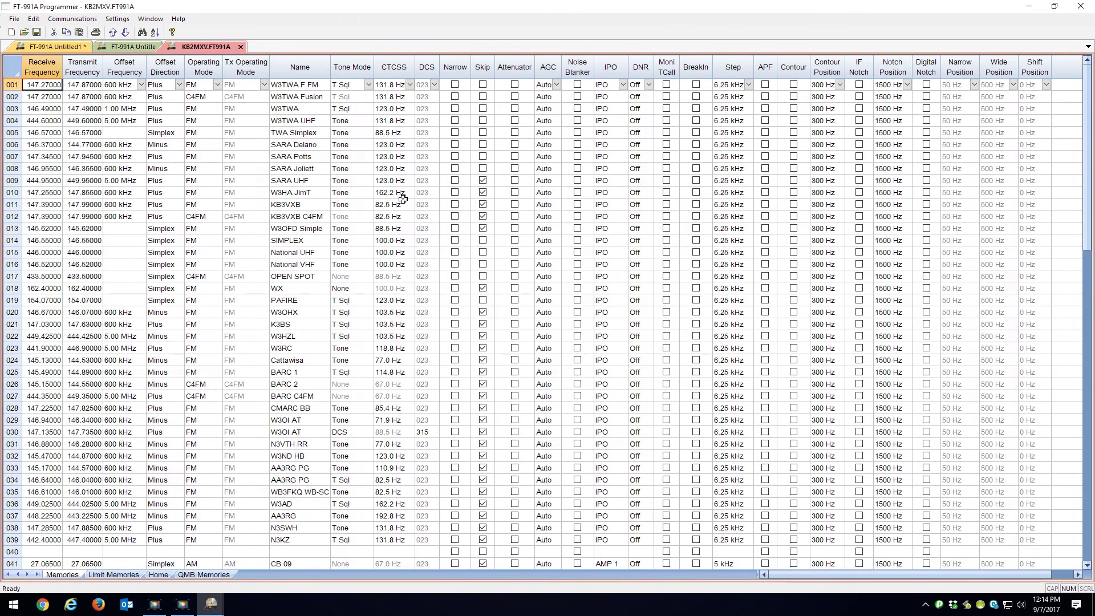
{"action": "scroll", "coordinate": [152, 131], "scroll_direction": "down", "scroll_amount": 1}
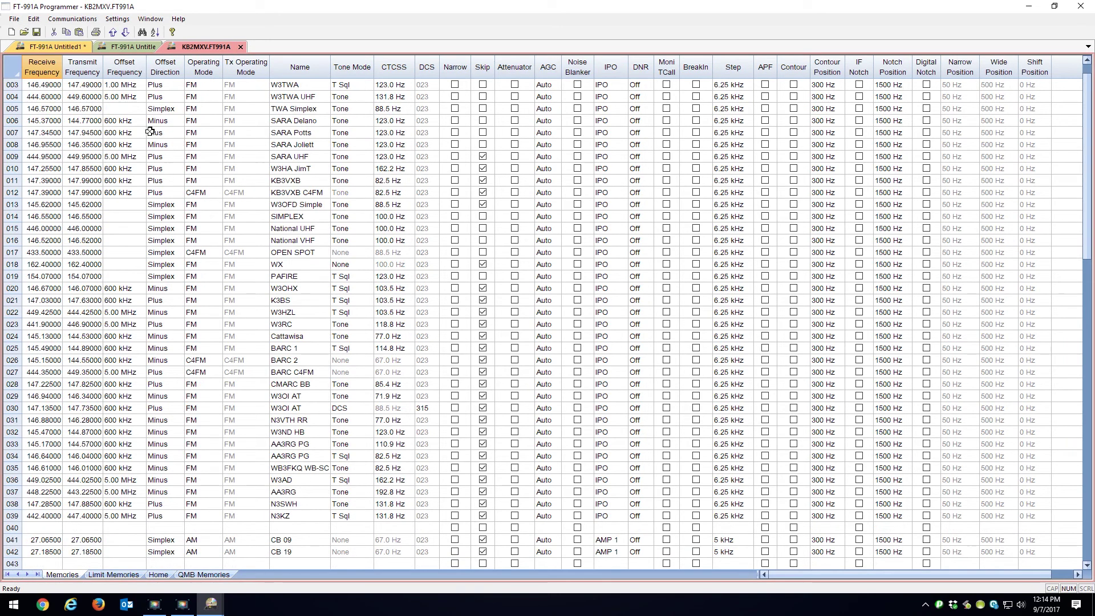
{"action": "scroll", "coordinate": [152, 131], "scroll_direction": "up", "scroll_amount": 1}
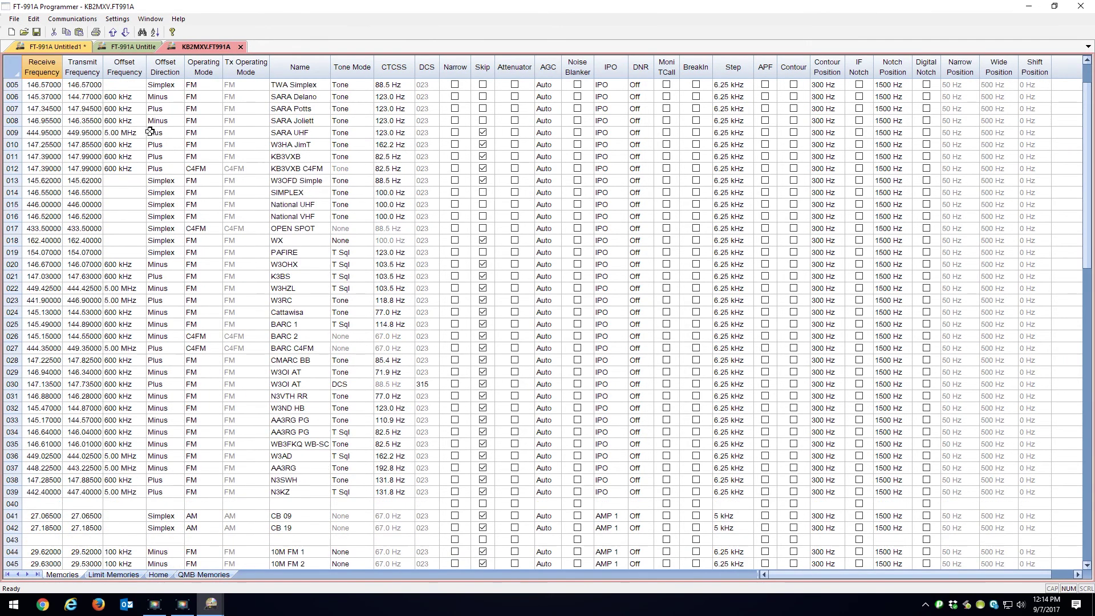
{"action": "scroll", "coordinate": [150, 131], "scroll_direction": "down", "scroll_amount": 4}
{"action": "scroll", "coordinate": [150, 131], "scroll_direction": "down", "scroll_amount": 2}
{"action": "scroll", "coordinate": [150, 132], "scroll_direction": "up", "scroll_amount": 3}
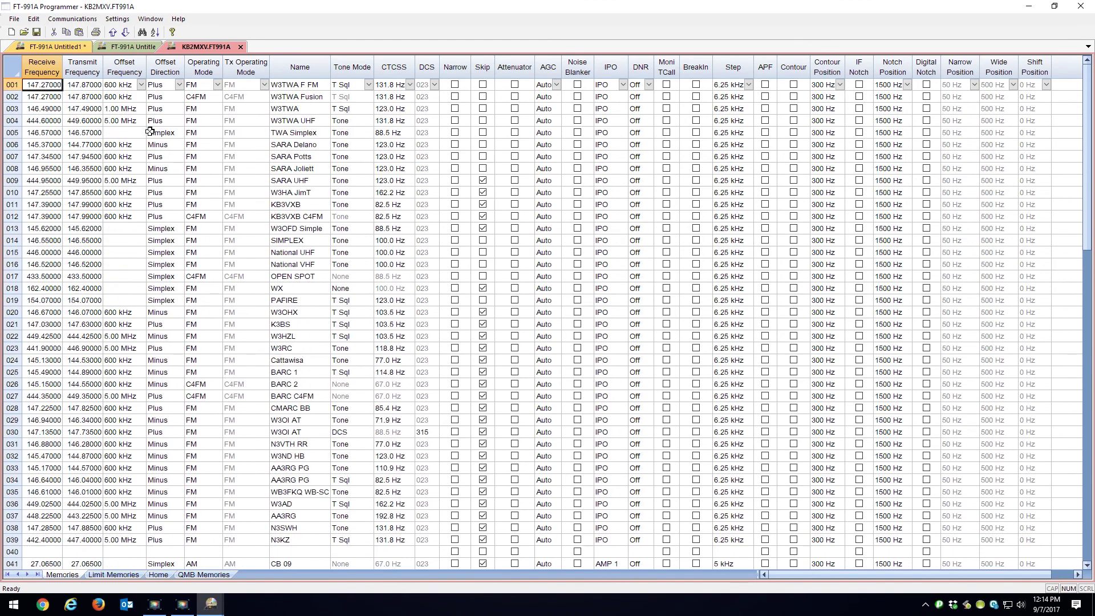
{"action": "scroll", "coordinate": [150, 132], "scroll_direction": "down", "scroll_amount": 1}
{"action": "scroll", "coordinate": [150, 132], "scroll_direction": "down", "scroll_amount": 3}
{"action": "scroll", "coordinate": [150, 130], "scroll_direction": "down", "scroll_amount": 3}
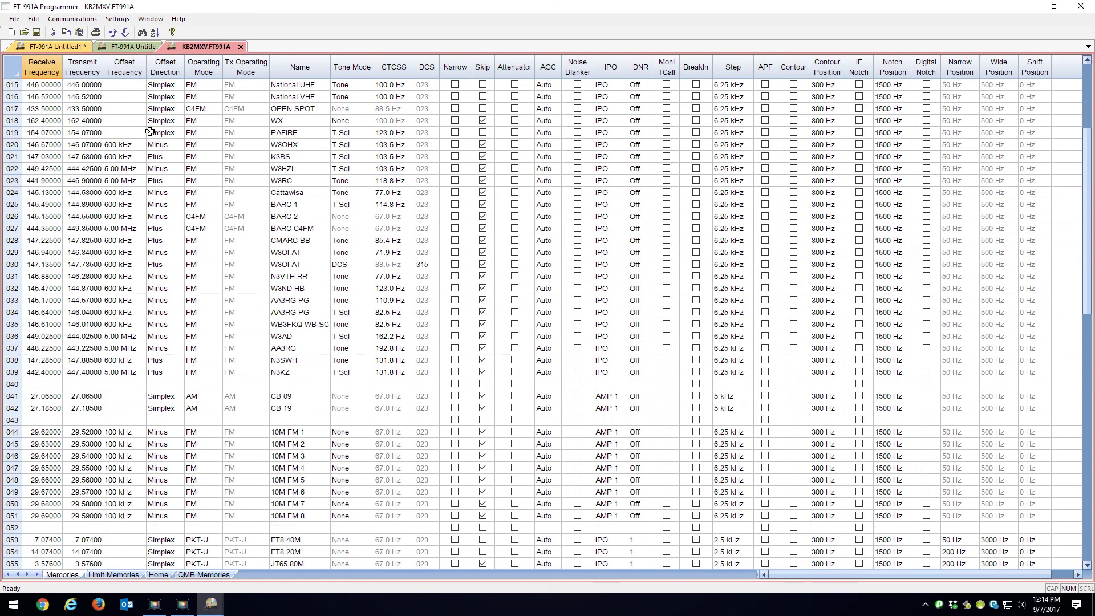
{"action": "scroll", "coordinate": [150, 131], "scroll_direction": "down", "scroll_amount": 4}
{"action": "scroll", "coordinate": [150, 131], "scroll_direction": "down", "scroll_amount": 3}
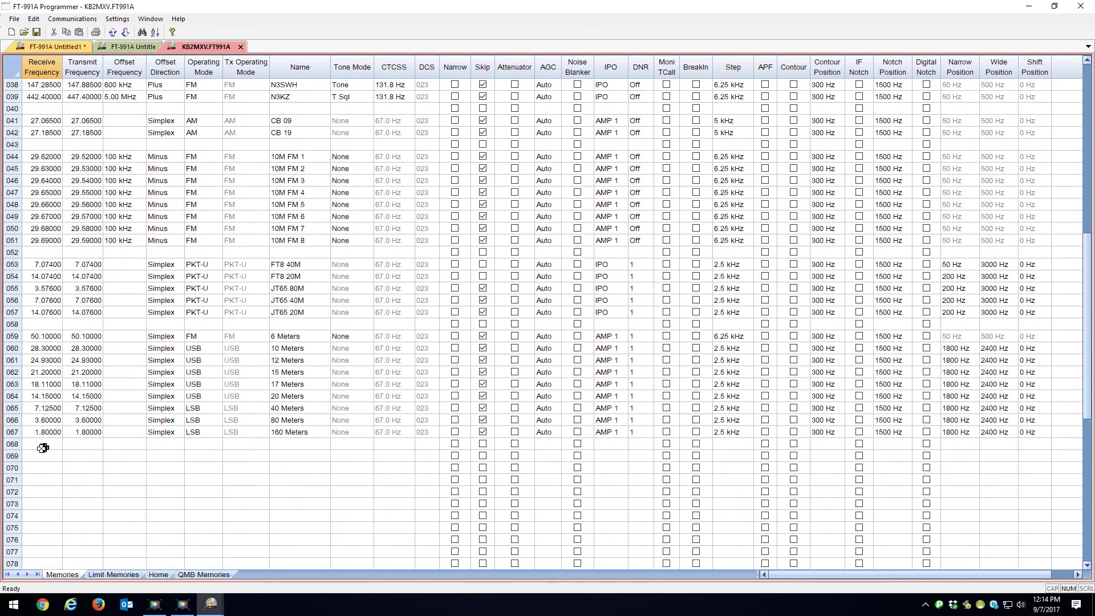
{"action": "scroll", "coordinate": [373, 347], "scroll_direction": "up", "scroll_amount": 10}
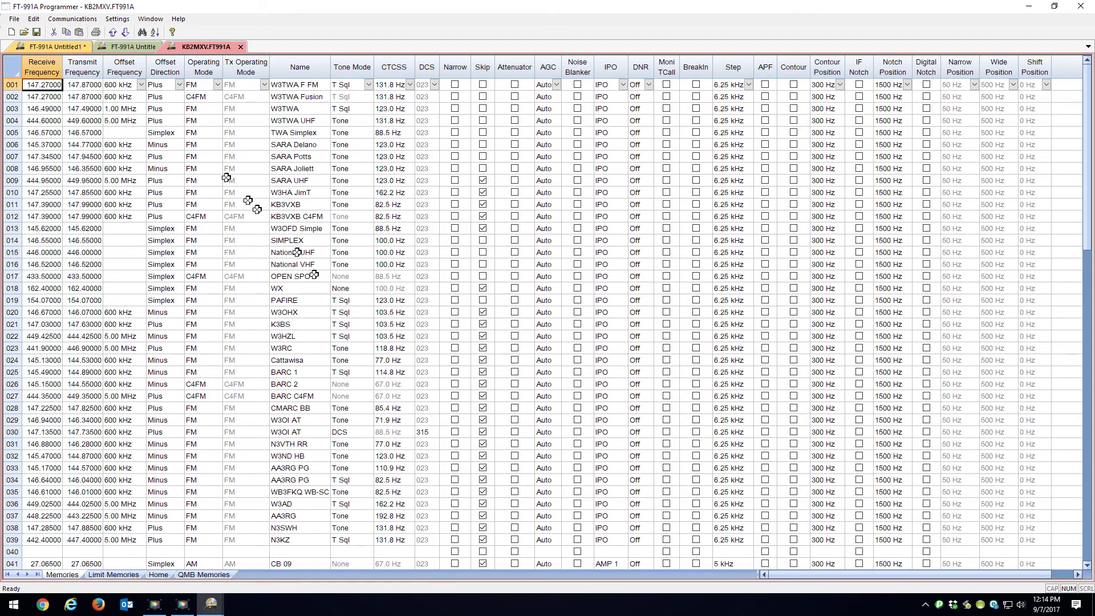
Switch back to the Untitled1 document holding the channels read from the radio.
{"action": "left_click", "coordinate": [63, 49]}
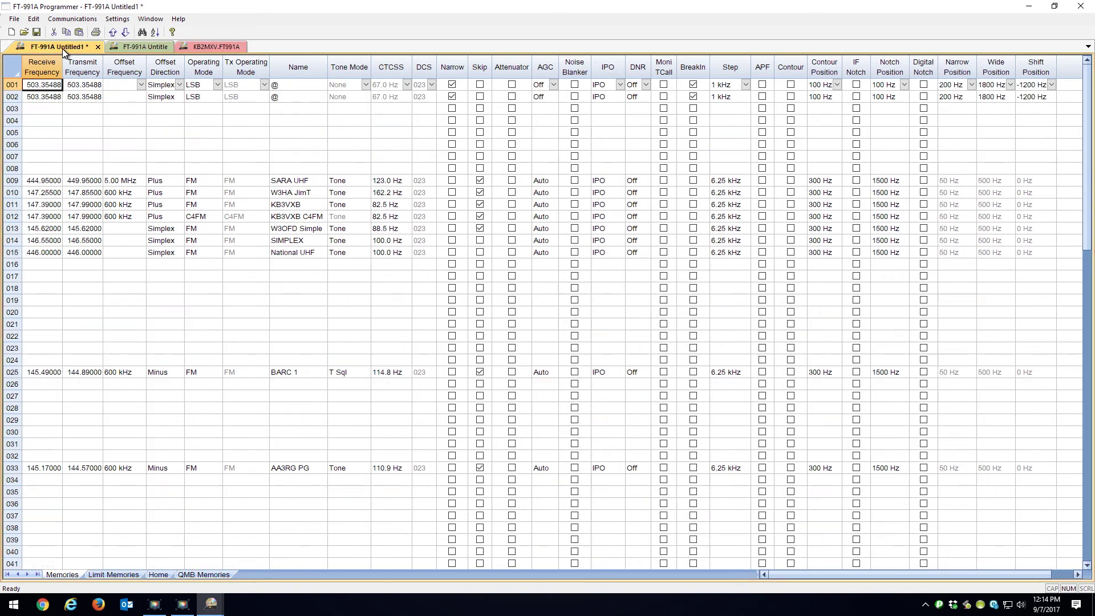